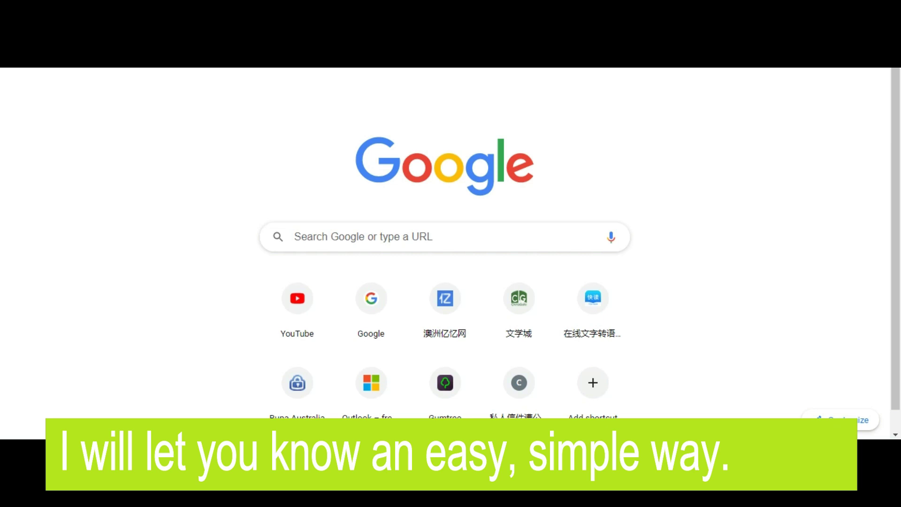
# - Search Google for 'flash player test' by accepting the suggested completion
pyautogui.click(350, 231)
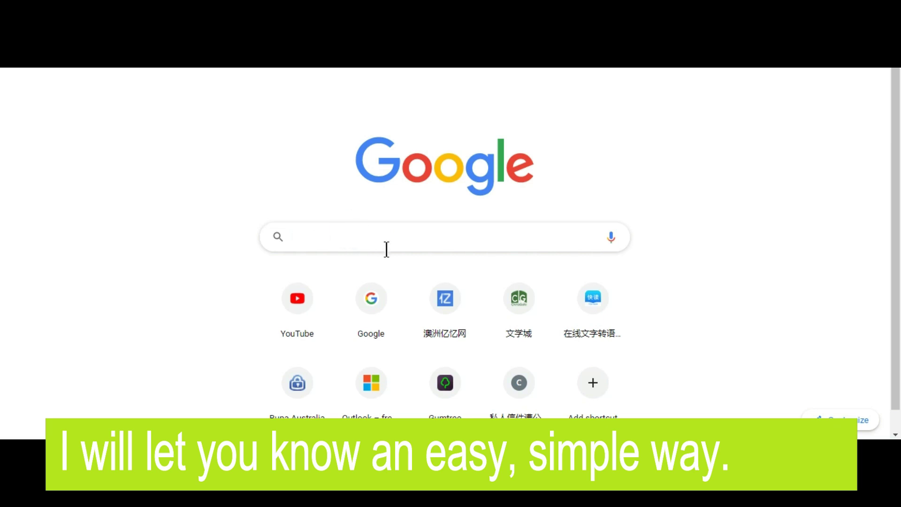
pyautogui.write('flash player test')
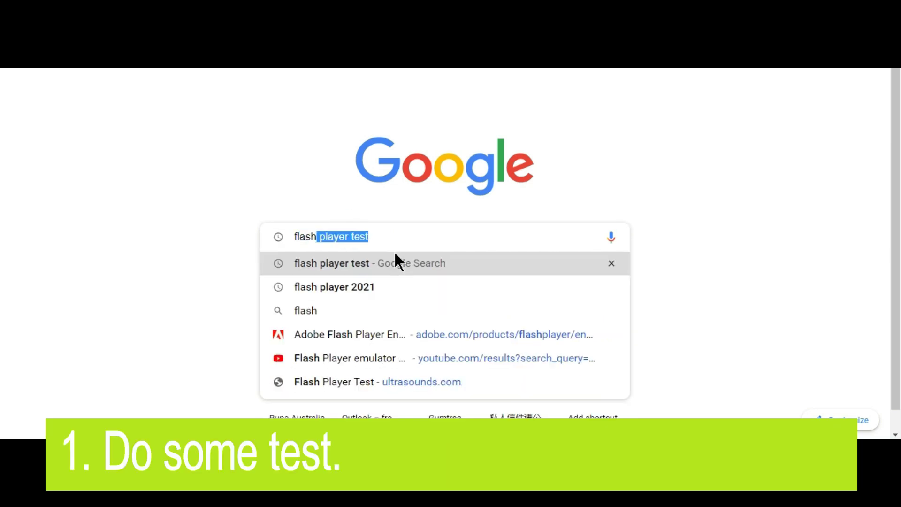
pyautogui.press('Right')
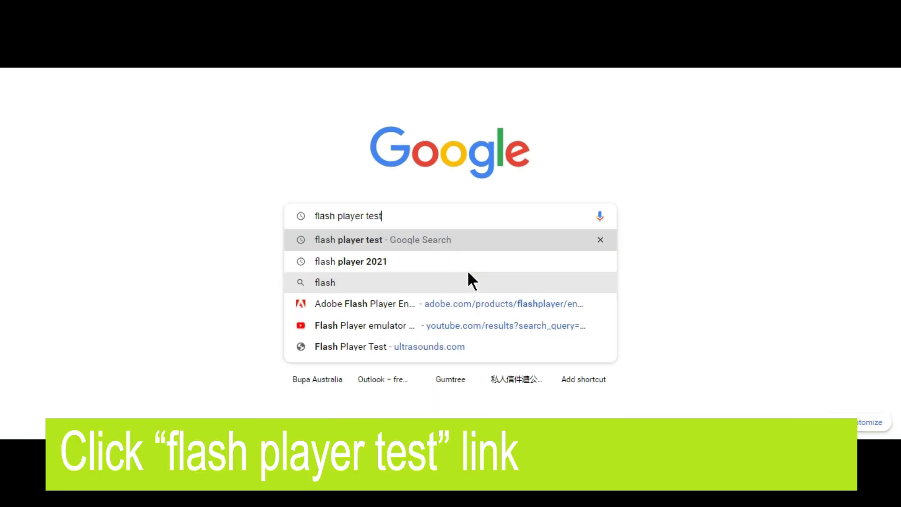
pyautogui.press('Return')
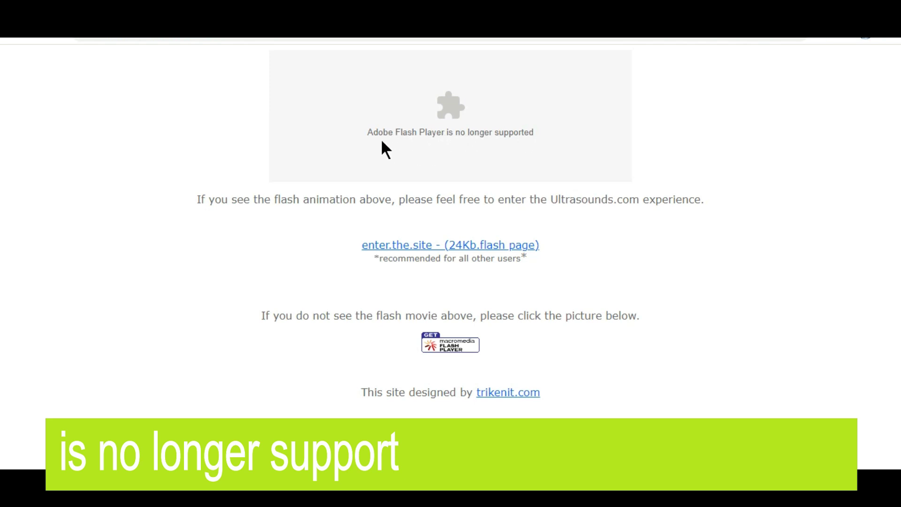
# - Open the 24Kb Flash page, close its unsupported-Flash popup, and start a new Google search
pyautogui.click(405, 245)
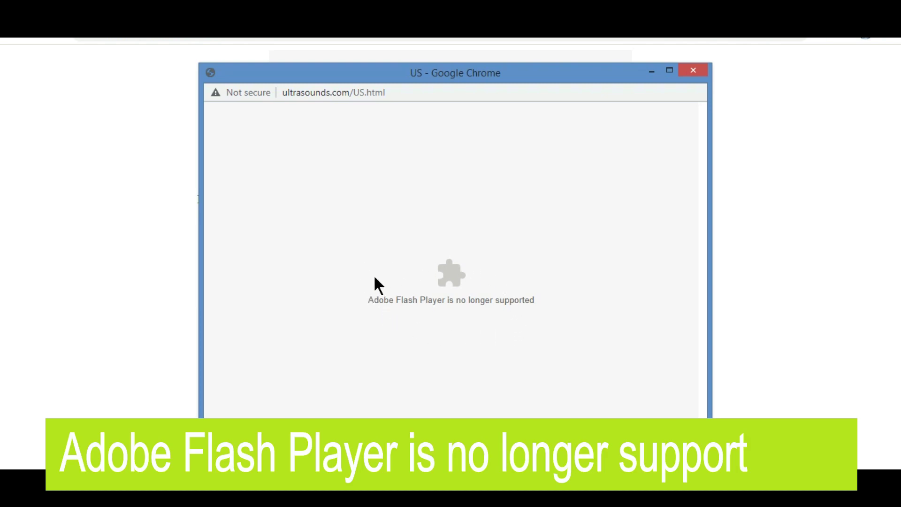
pyautogui.click(693, 70)
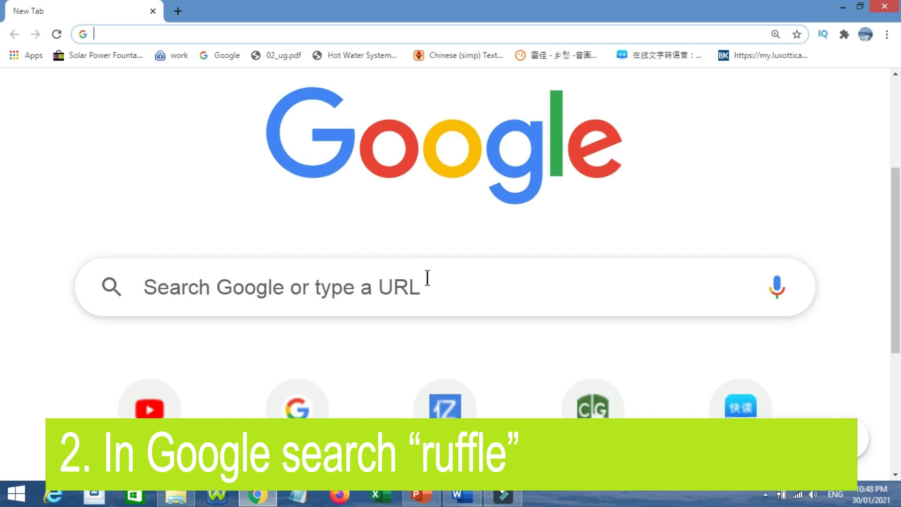
pyautogui.click(428, 276)
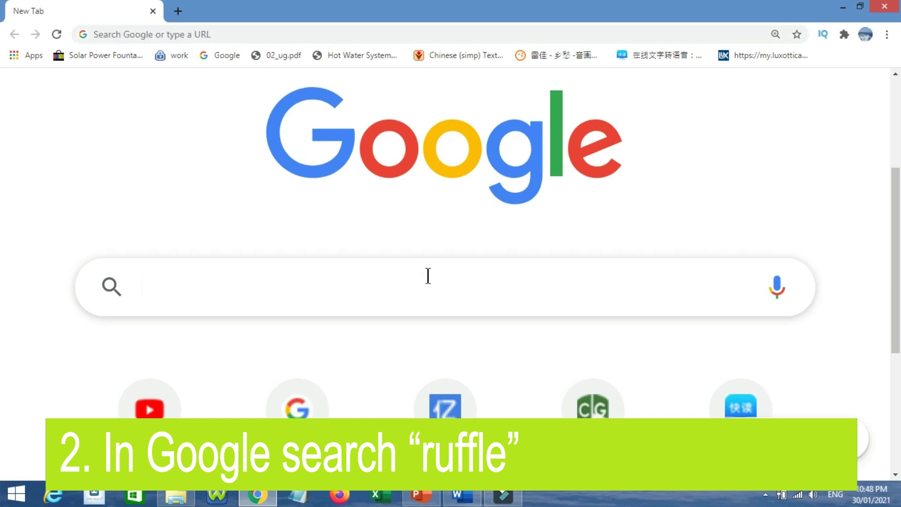
pyautogui.write('ruffle')
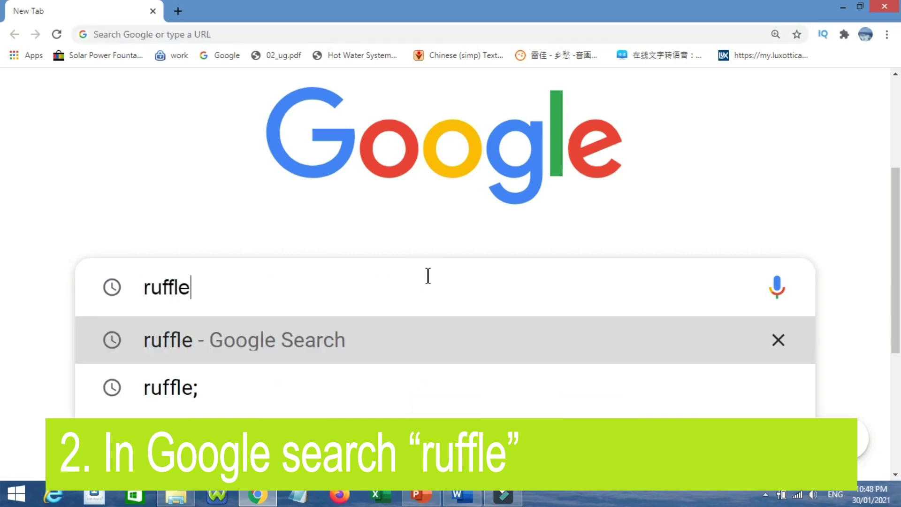
# - Search Google for 'ruffle' and open the ruffle.rs result
pyautogui.click(237, 284)
pyautogui.click(434, 333)
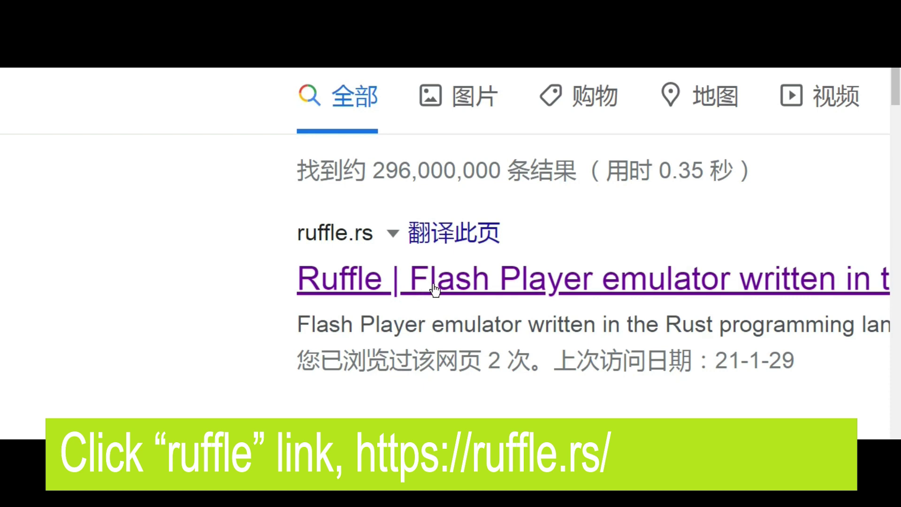
pyautogui.click(432, 289)
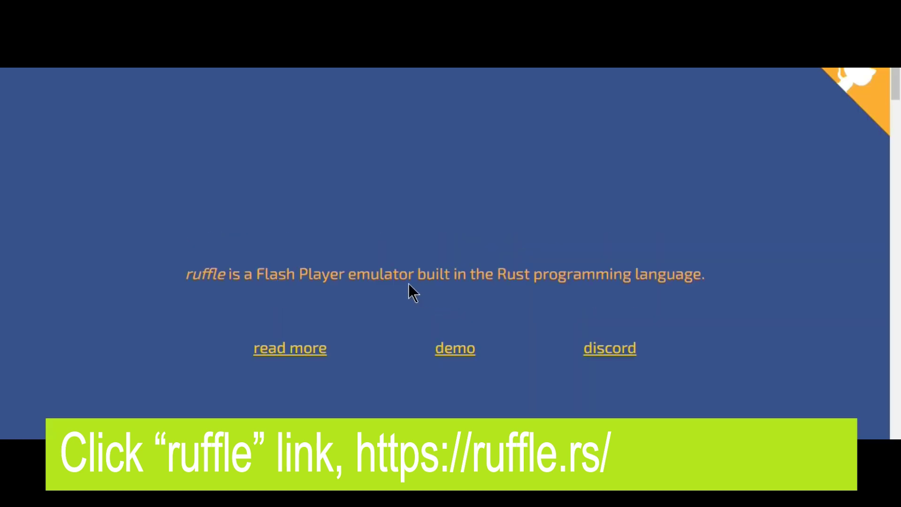
pyautogui.scroll(-5, 425, 377)
pyautogui.scroll(-3, 425, 376)
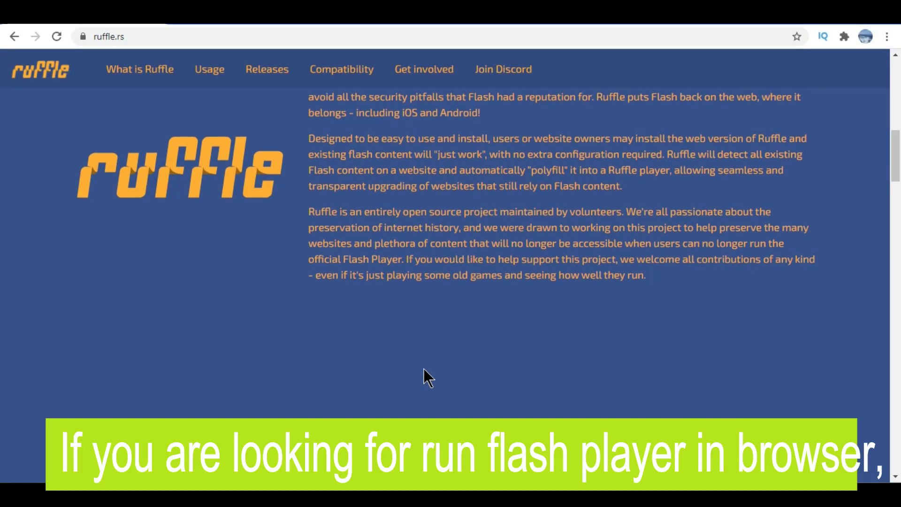
pyautogui.scroll(-5, 424, 376)
pyautogui.scroll(-1, 424, 375)
pyautogui.scroll(-1, 424, 375)
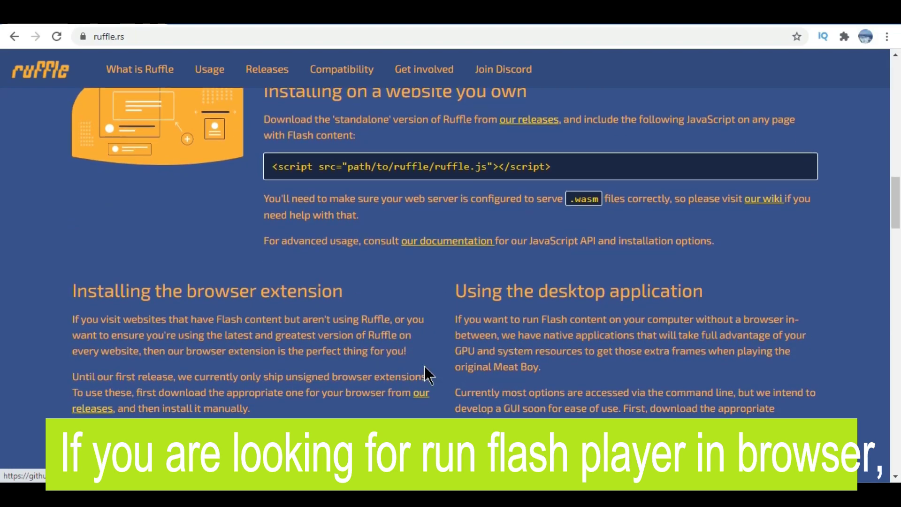
pyautogui.scroll(4, 424, 374)
pyautogui.scroll(-5, 424, 375)
pyautogui.scroll(-2, 424, 375)
pyautogui.scroll(-2, 424, 375)
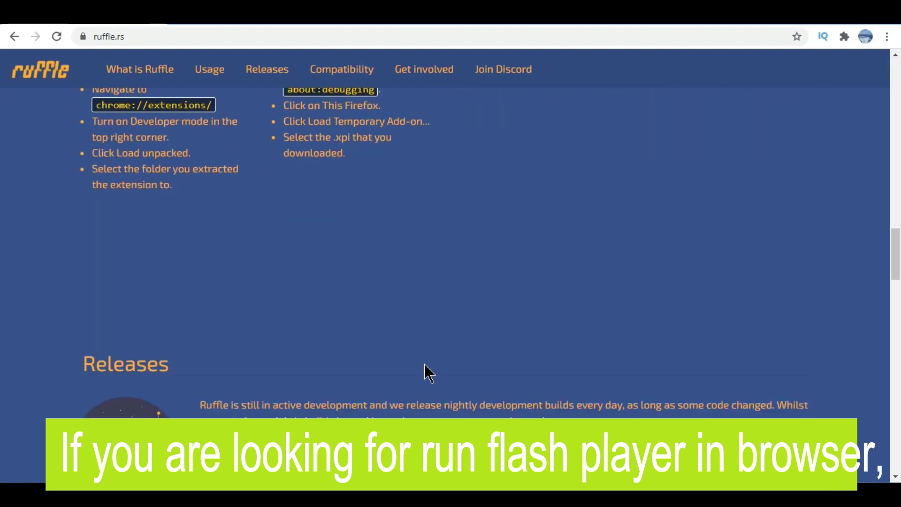
pyautogui.scroll(-1, 427, 373)
pyautogui.scroll(-2, 427, 373)
pyautogui.keyDown('ctrl'); pyautogui.scroll(-3, 427, 374); pyautogui.keyUp('ctrl')
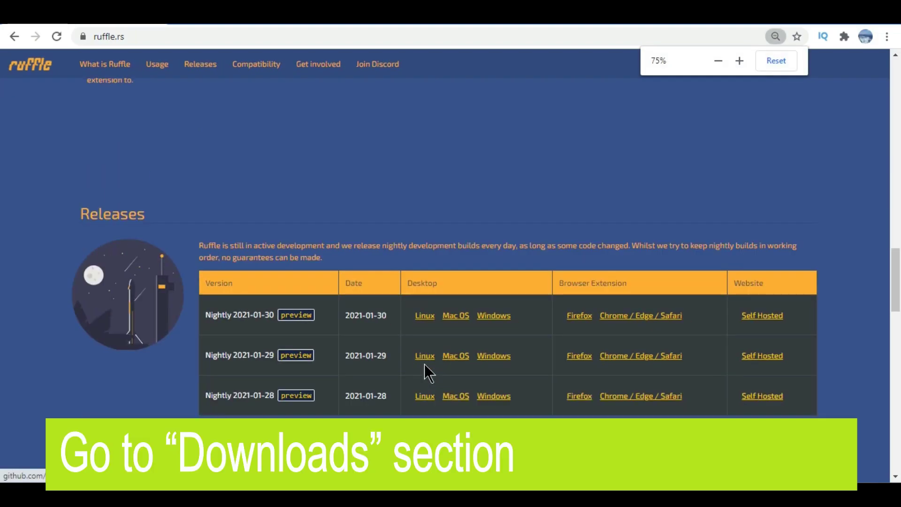
pyautogui.keyDown('ctrl'); pyautogui.scroll(3, 426, 374); pyautogui.keyUp('ctrl')
pyautogui.keyDown('ctrl'); pyautogui.scroll(2, 425, 367); pyautogui.keyUp('ctrl')
pyautogui.keyDown('ctrl'); pyautogui.scroll(1, 425, 368); pyautogui.keyUp('ctrl')
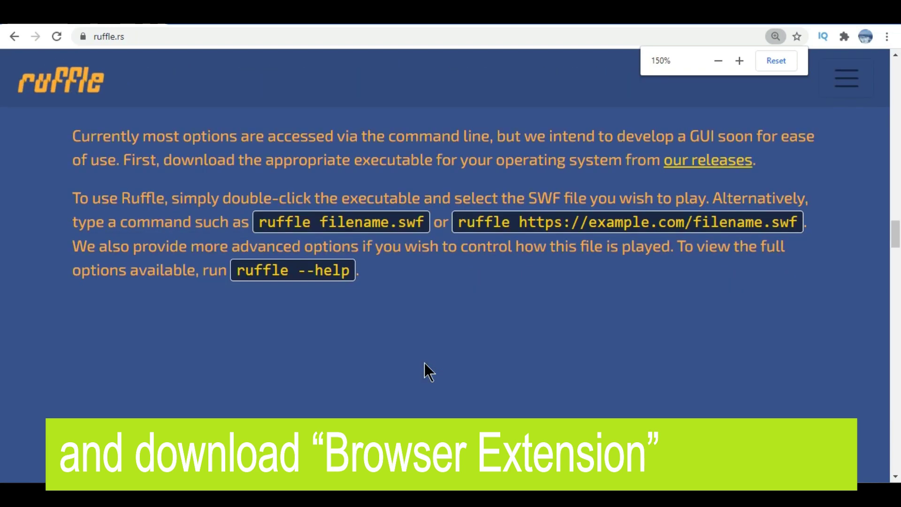
pyautogui.scroll(-2, 425, 370)
pyautogui.scroll(-3, 424, 370)
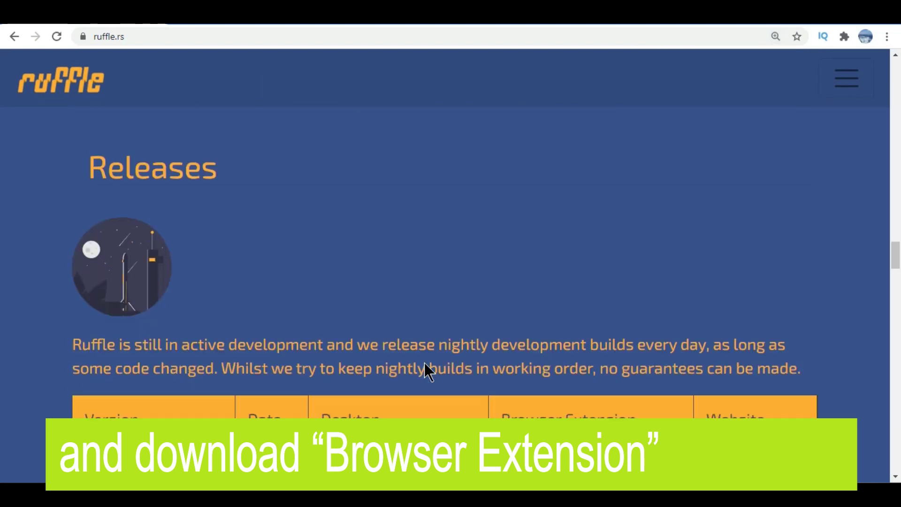
pyautogui.scroll(-1, 424, 363)
pyautogui.scroll(1, 422, 366)
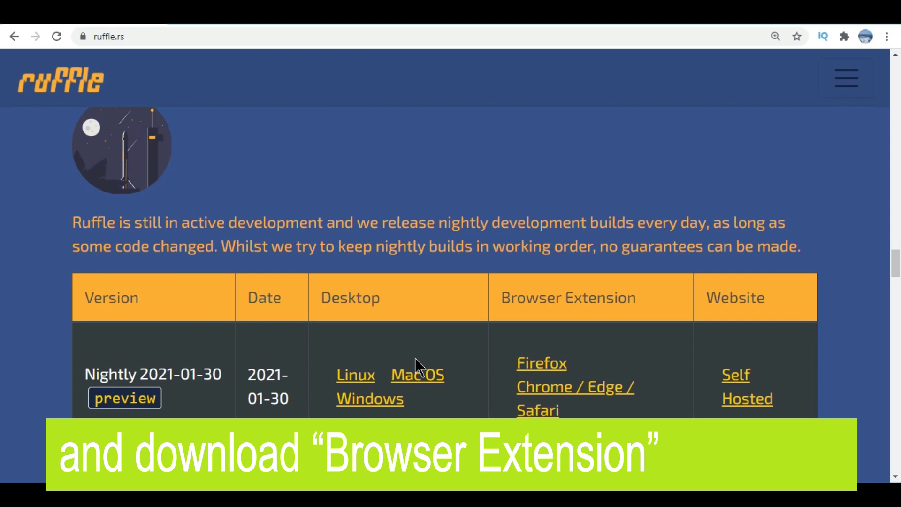
pyautogui.scroll(1, 415, 362)
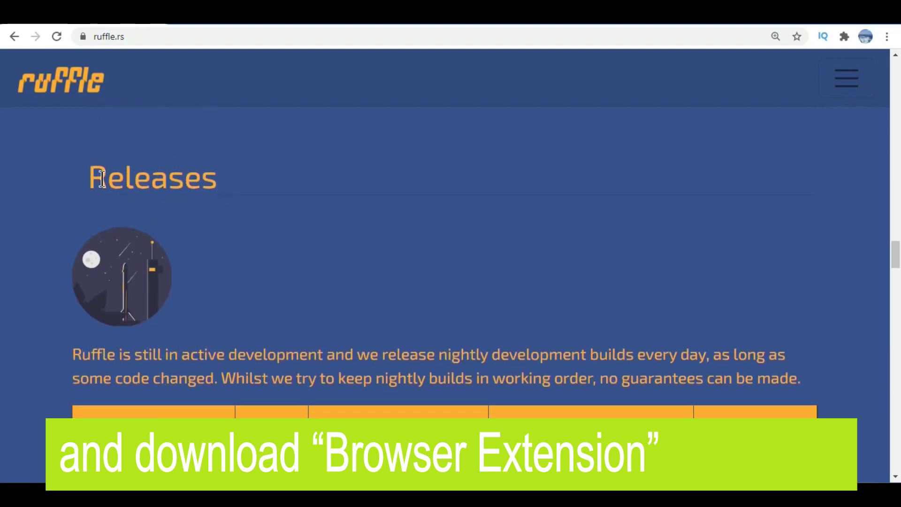
pyautogui.scroll(-1, 255, 310)
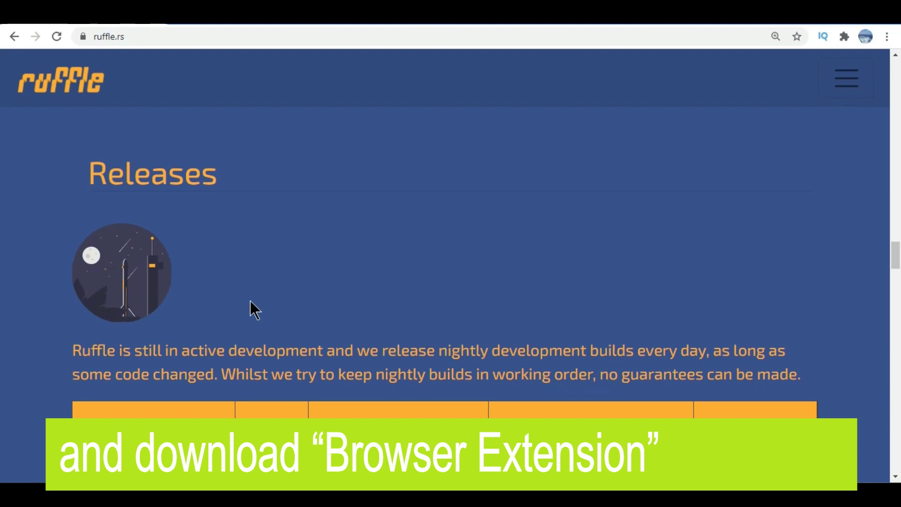
pyautogui.scroll(-3, 255, 310)
pyautogui.scroll(-1, 250, 300)
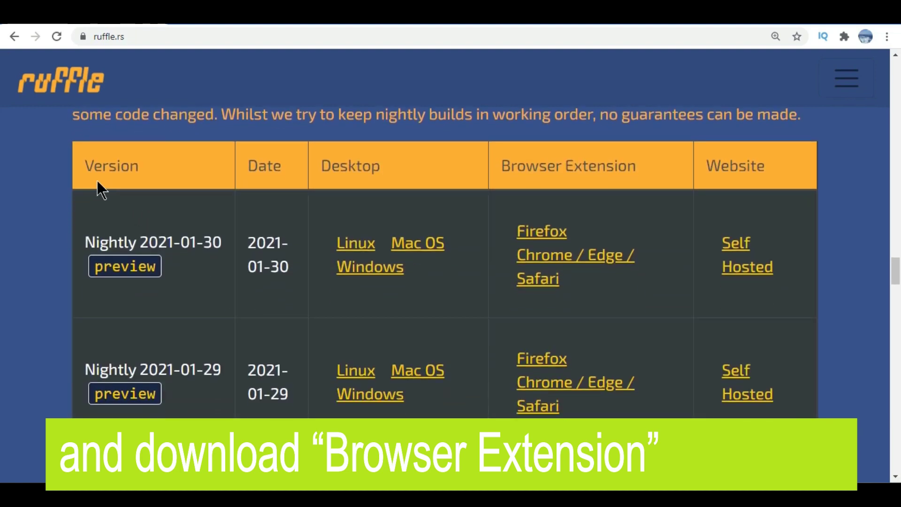
pyautogui.scroll(1, 279, 263)
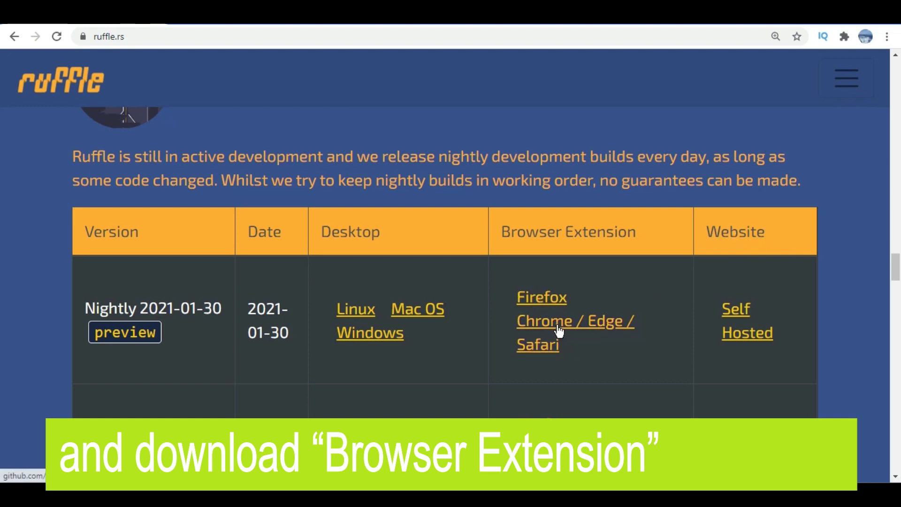
# - Download the 2021-01-30 nightly Chrome extension zip and show it in its folder
pyautogui.click(556, 328)
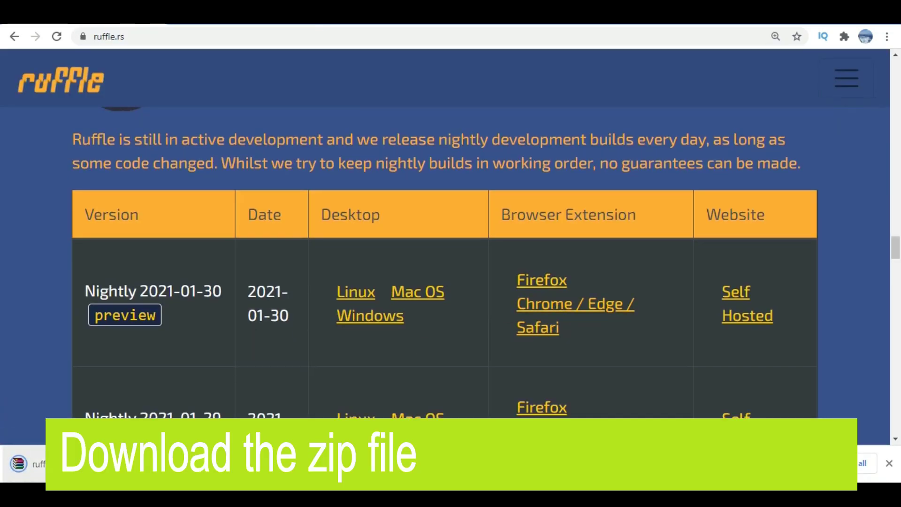
pyautogui.rightClick(60, 465)
pyautogui.click(99, 422)
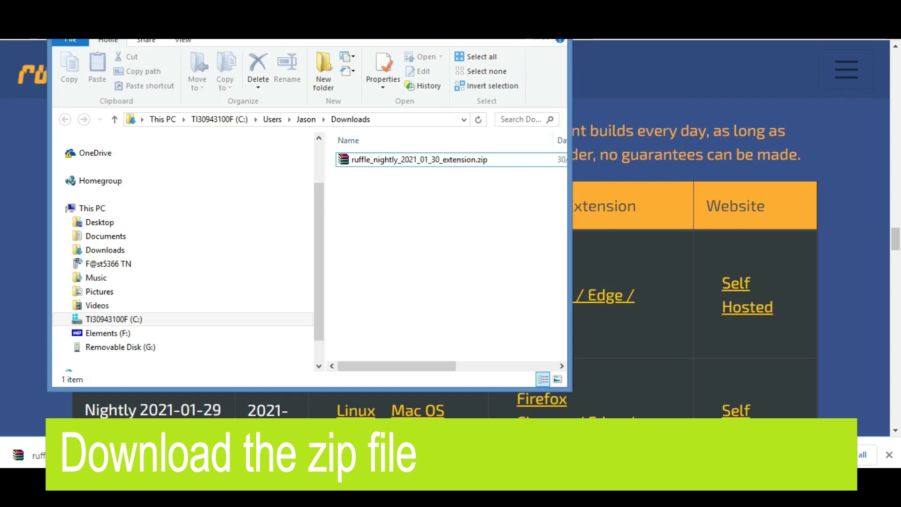
# - Maximize the Downloads window and switch it to Content view
pyautogui.press('super+Up')
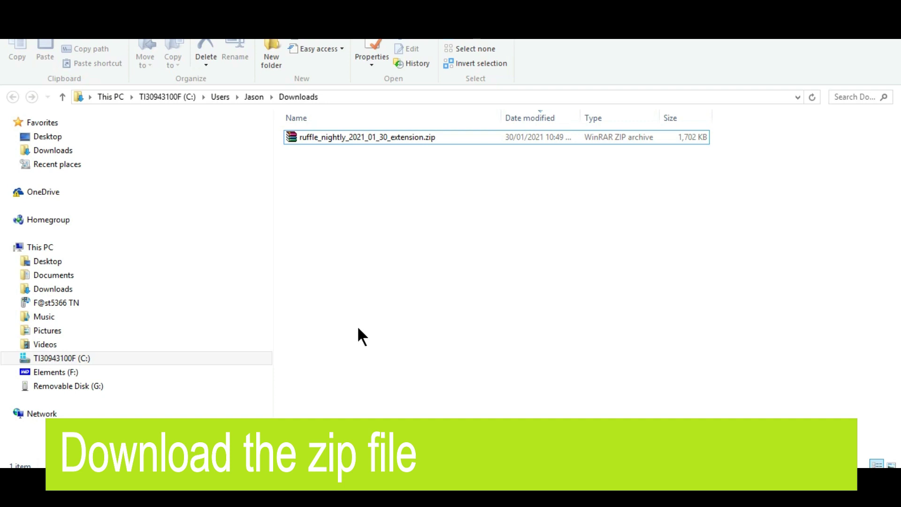
pyautogui.hotkey('ctrl', 'shift', '8')
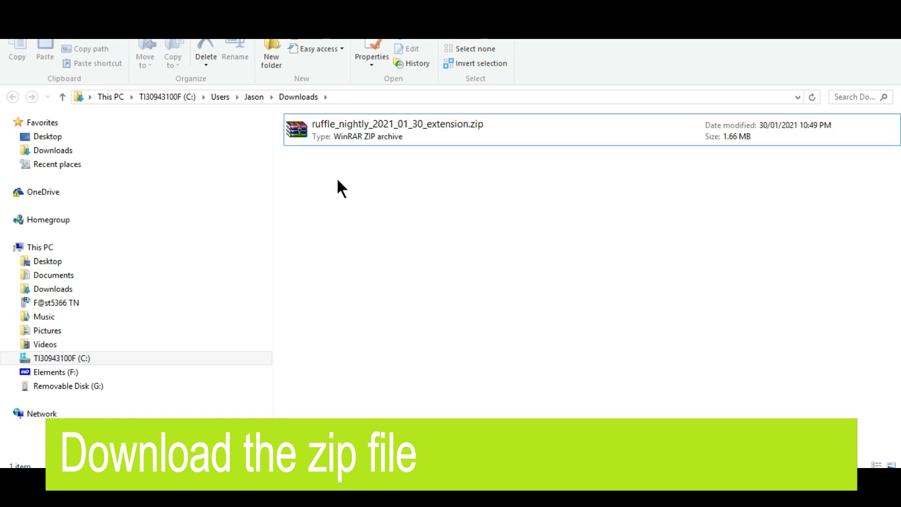
# - Extract ruffle_nightly_2021_01_30_extension.zip into a ruffle_nightly_2021_01_30_extension folder
pyautogui.rightClick(361, 125)
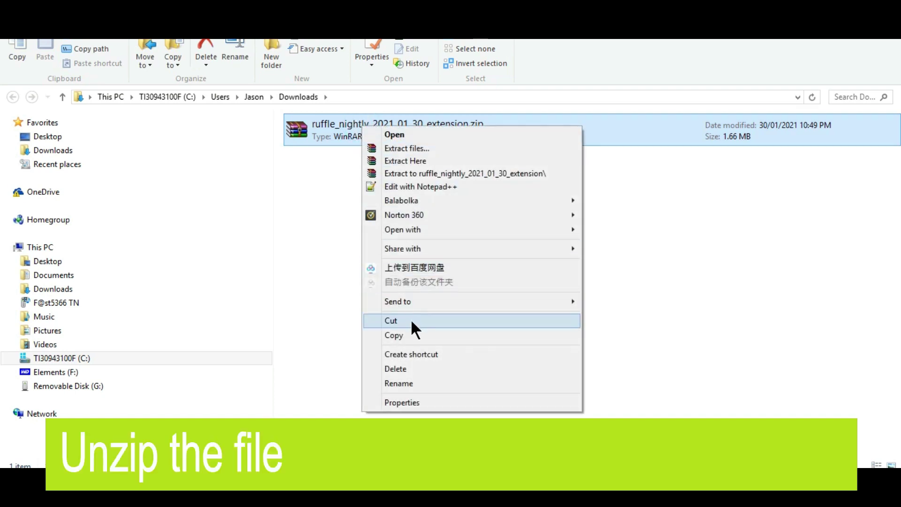
pyautogui.click(415, 173)
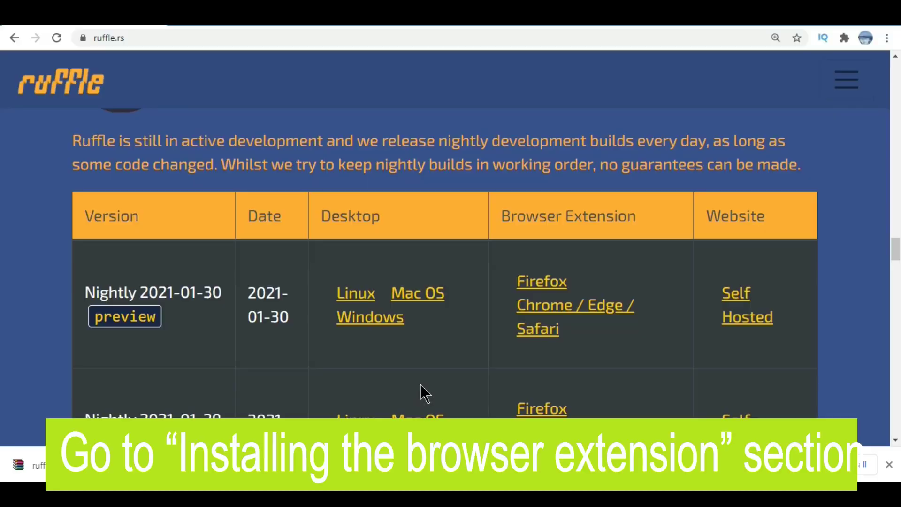
pyautogui.scroll(3, 422, 383)
pyautogui.scroll(5, 423, 383)
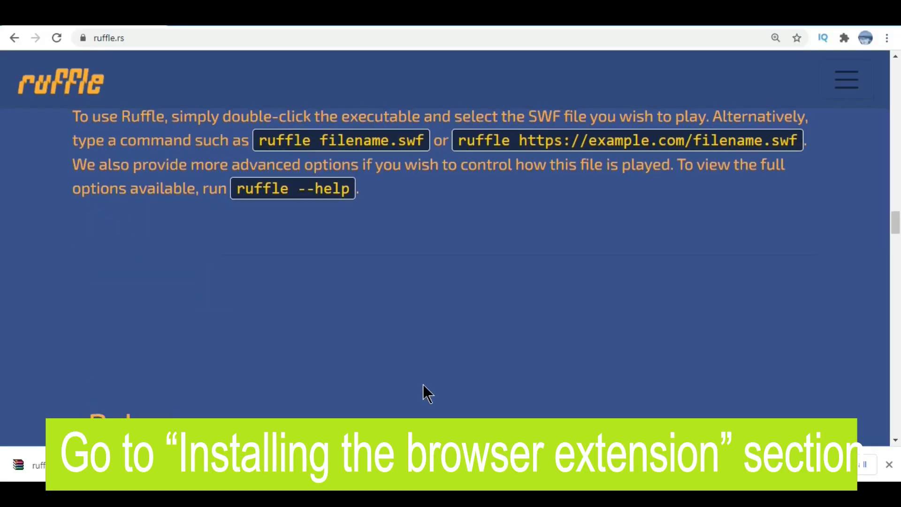
pyautogui.scroll(3, 422, 384)
pyautogui.scroll(4, 425, 385)
pyautogui.scroll(3, 425, 385)
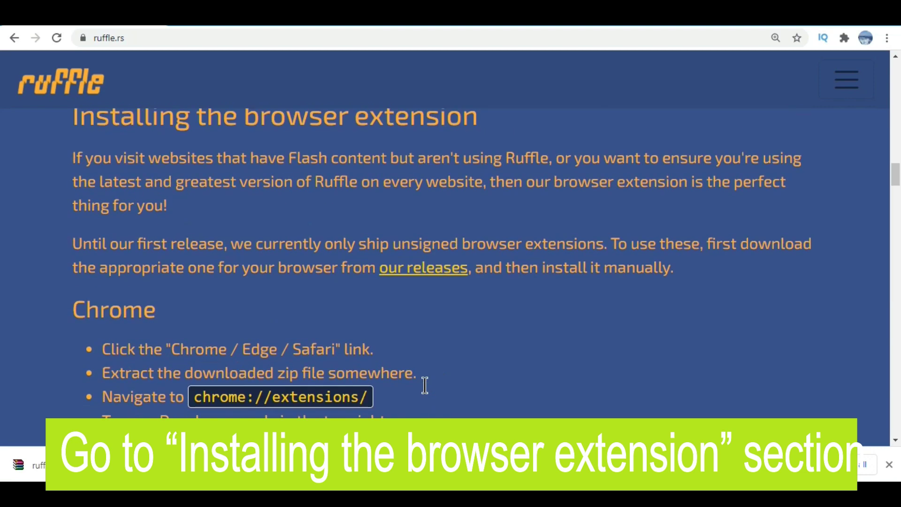
pyautogui.scroll(3, 425, 385)
pyautogui.scroll(-2, 425, 360)
pyautogui.scroll(1, 425, 333)
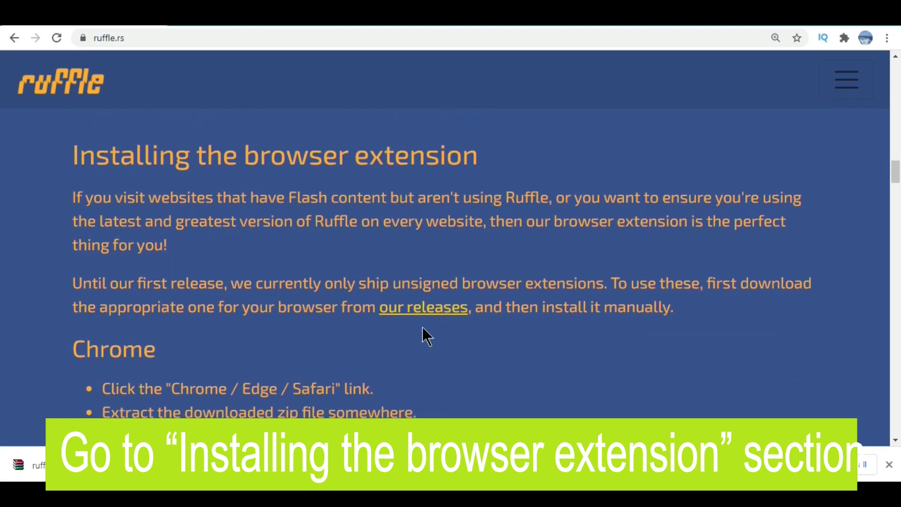
# - Highlight the Chrome install instructions and go to chrome://extensions/
pyautogui.moveTo(480, 189); pyautogui.dragTo(72, 194)
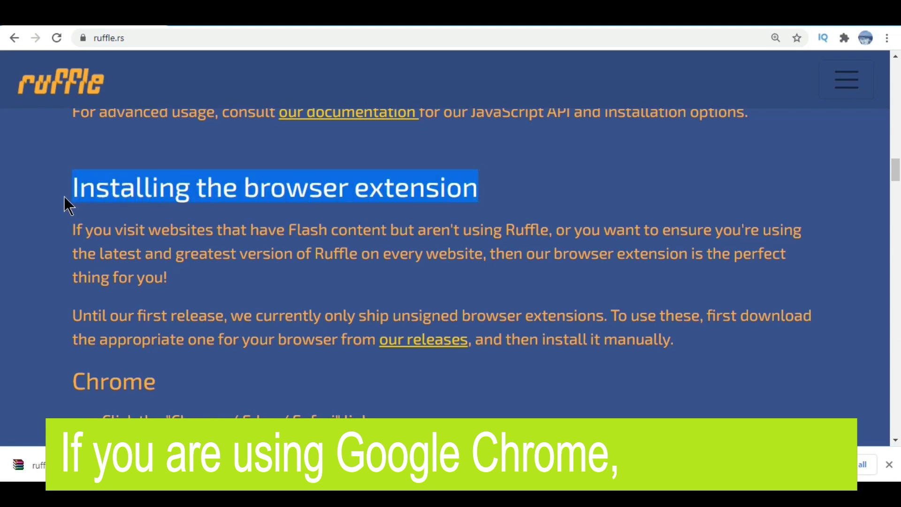
pyautogui.scroll(-1, 293, 331)
pyautogui.scroll(-2, 308, 321)
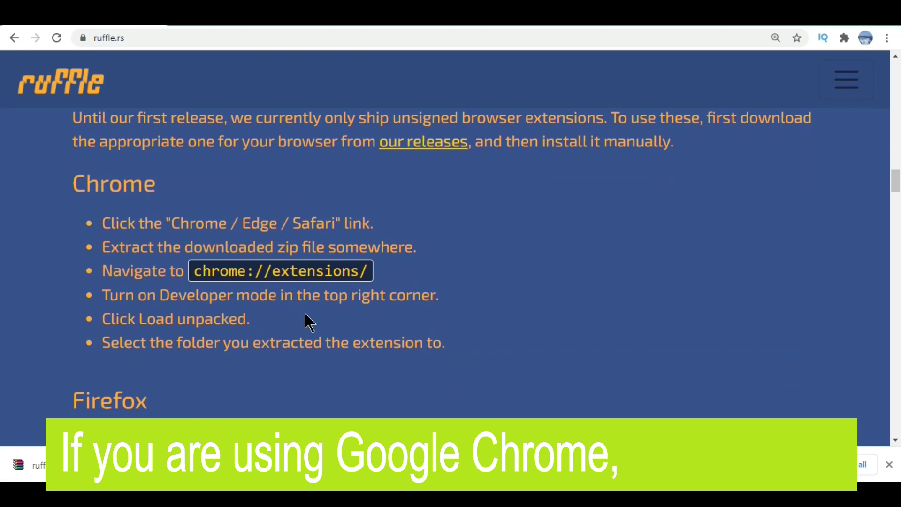
pyautogui.click(185, 191)
pyautogui.moveTo(158, 184); pyautogui.dragTo(74, 184)
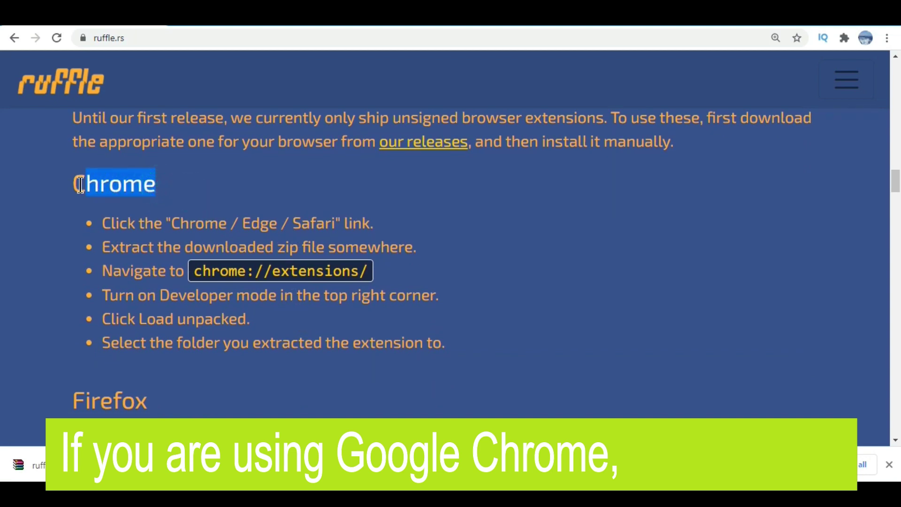
pyautogui.click(459, 244)
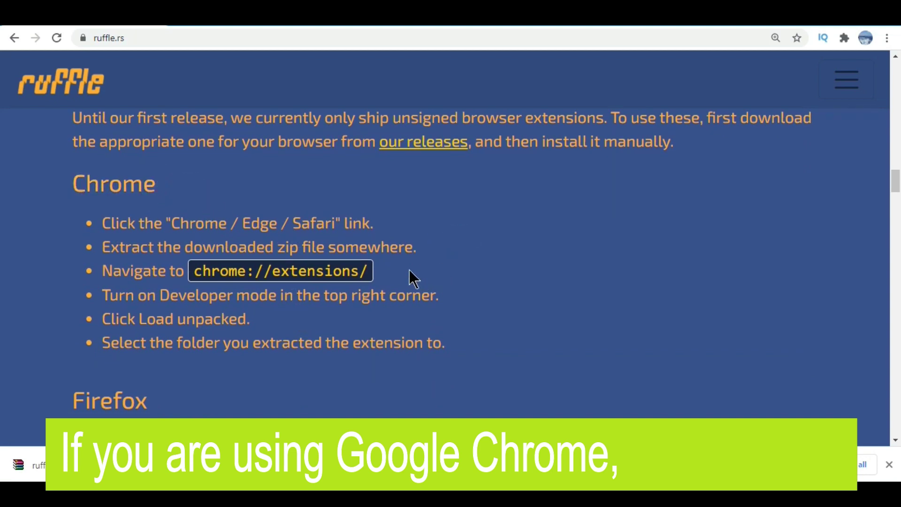
pyautogui.moveTo(371, 272); pyautogui.dragTo(188, 267)
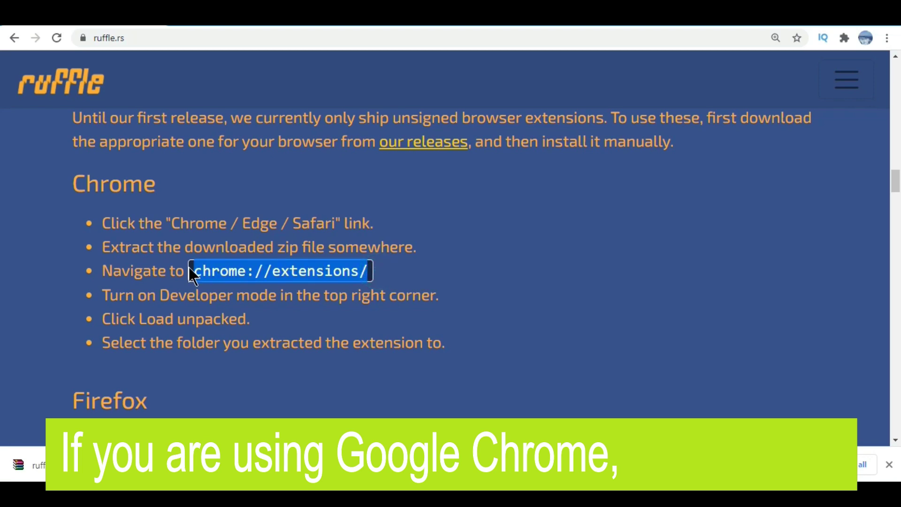
pyautogui.click(473, 312)
pyautogui.keyDown('ctrl'); pyautogui.scroll(-3, 473, 299); pyautogui.keyUp('ctrl')
pyautogui.keyDown('ctrl'); pyautogui.scroll(1, 475, 298); pyautogui.keyUp('ctrl')
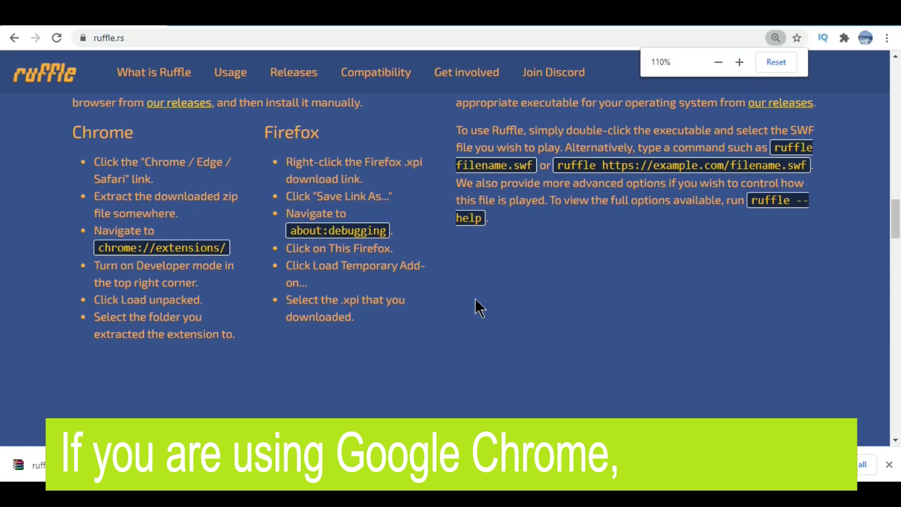
pyautogui.keyDown('ctrl'); pyautogui.scroll(3, 474, 298); pyautogui.keyUp('ctrl')
pyautogui.scroll(-2, 476, 298)
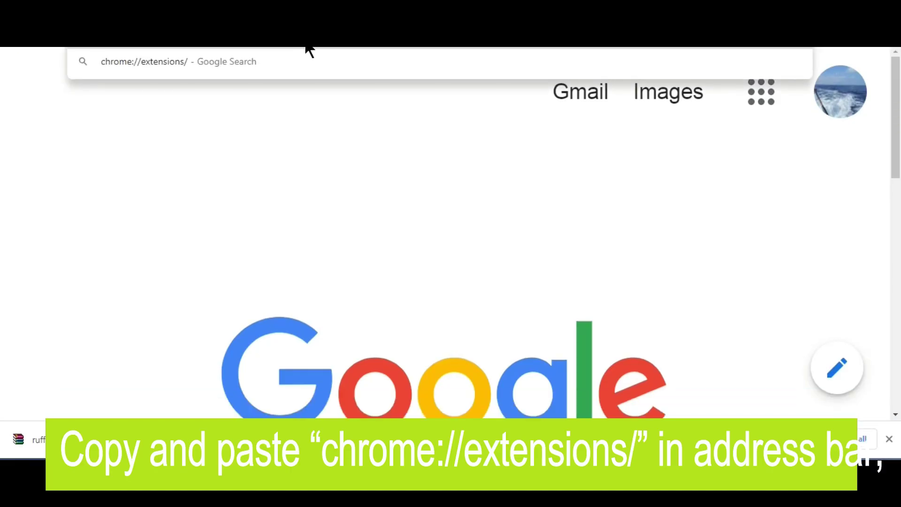
pyautogui.press('Return')
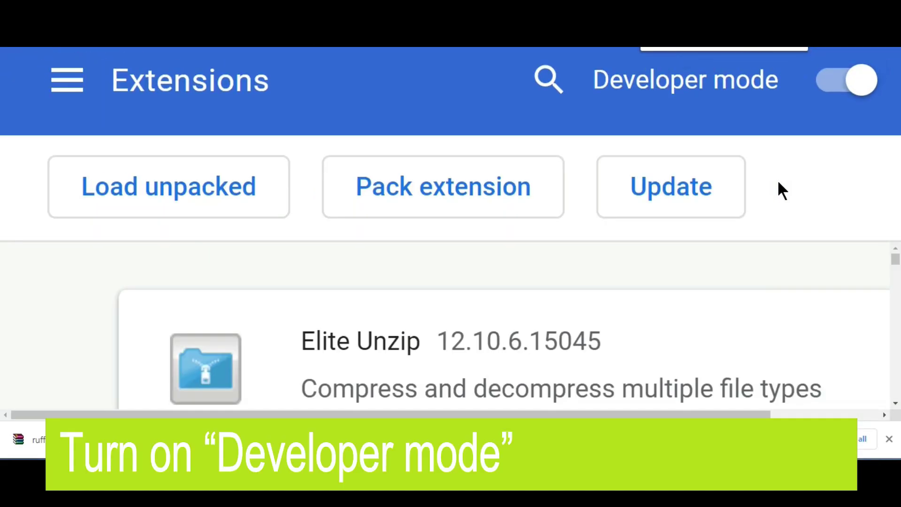
# - Switch Developer mode off and back on on the Extensions page
pyautogui.click(848, 105)
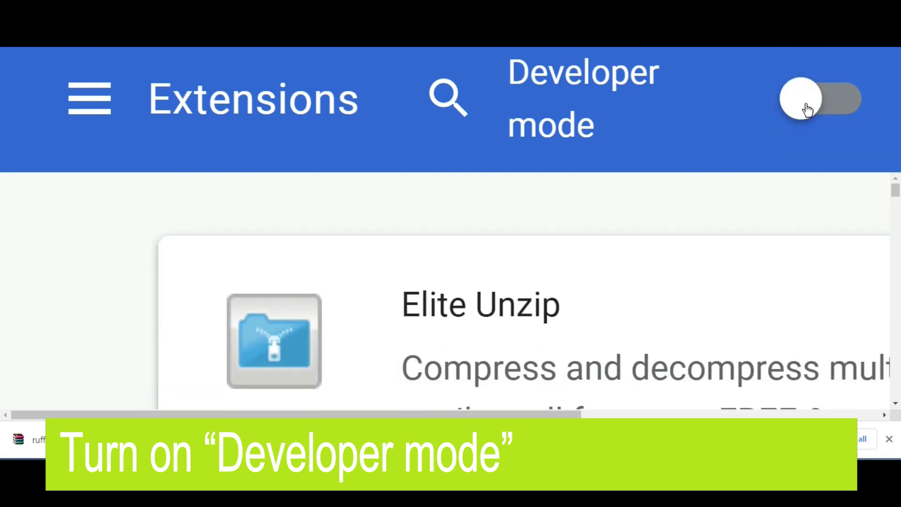
pyautogui.click(807, 109)
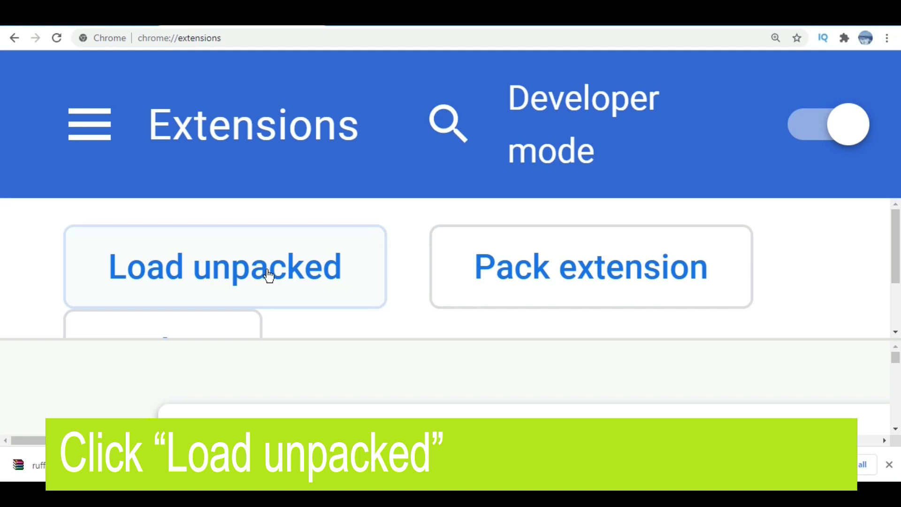
# - Open the Load unpacked chooser and pick the ruffle_nightly_2021_01_30_extension folder in Downloads
pyautogui.click(308, 294)
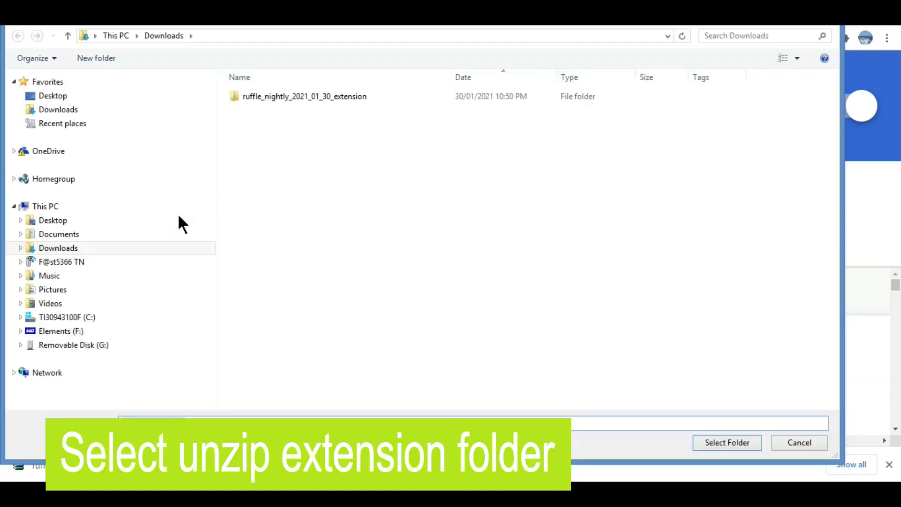
pyautogui.click(255, 100)
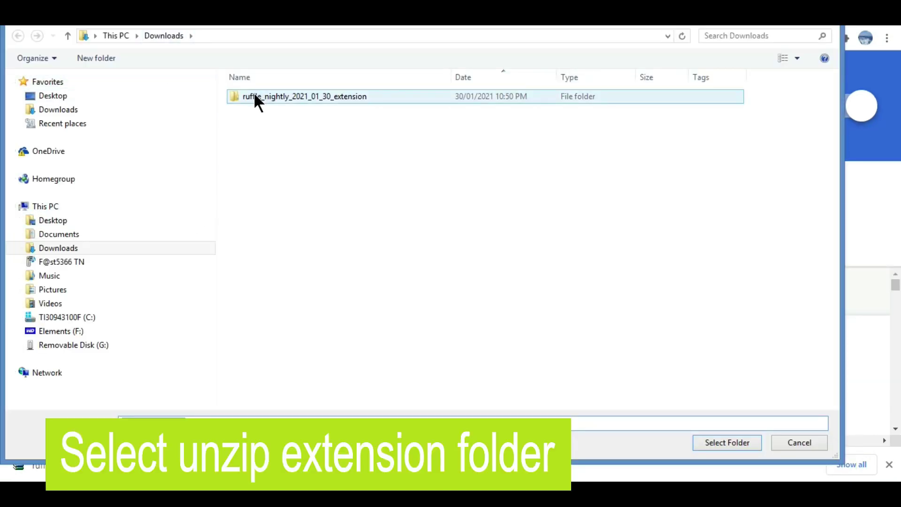
pyautogui.click(301, 98)
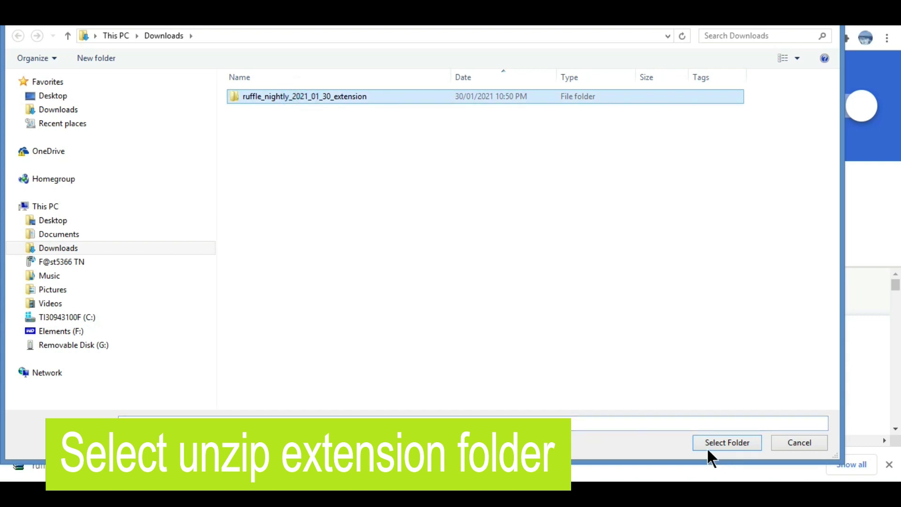
pyautogui.keyDown('ctrl'); pyautogui.scroll(-2, 478, 343); pyautogui.keyUp('ctrl')
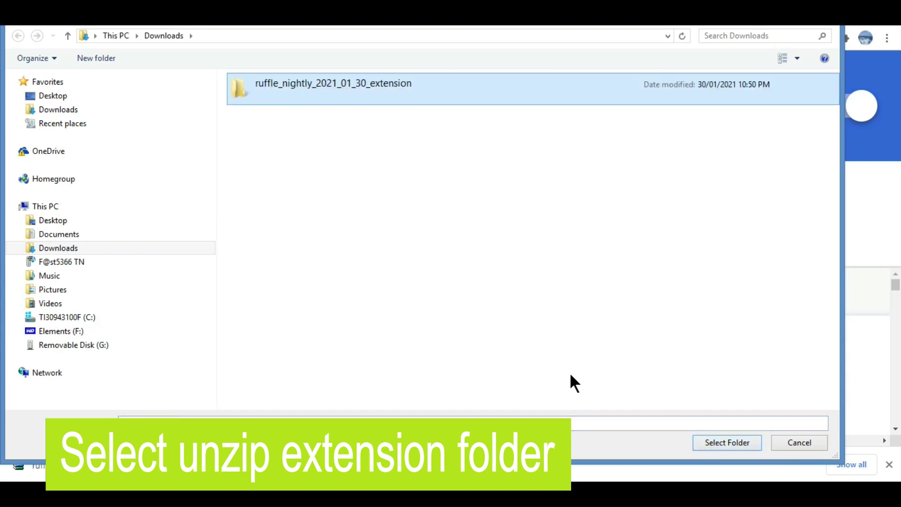
# - Confirm the chosen folder to load the Ruffle 0.1.0 extension
pyautogui.click(724, 442)
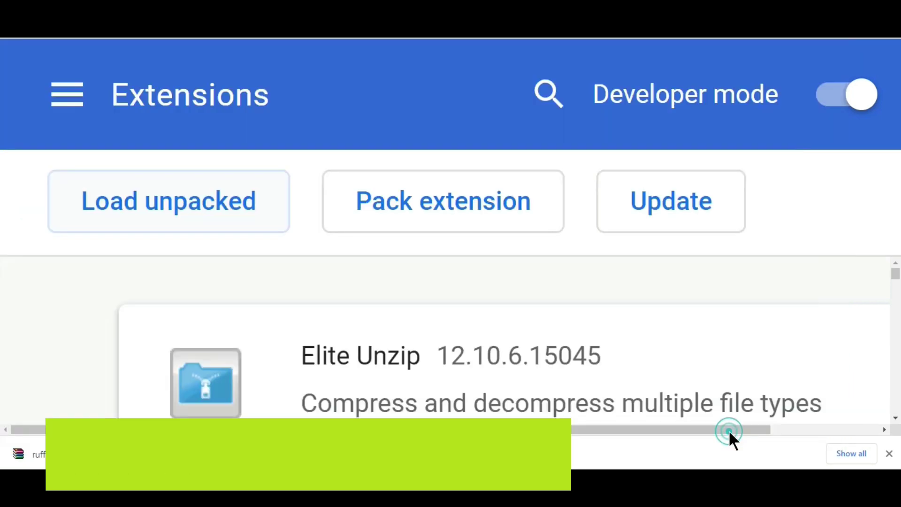
pyautogui.scroll(-2, 524, 343)
pyautogui.scroll(1, 513, 341)
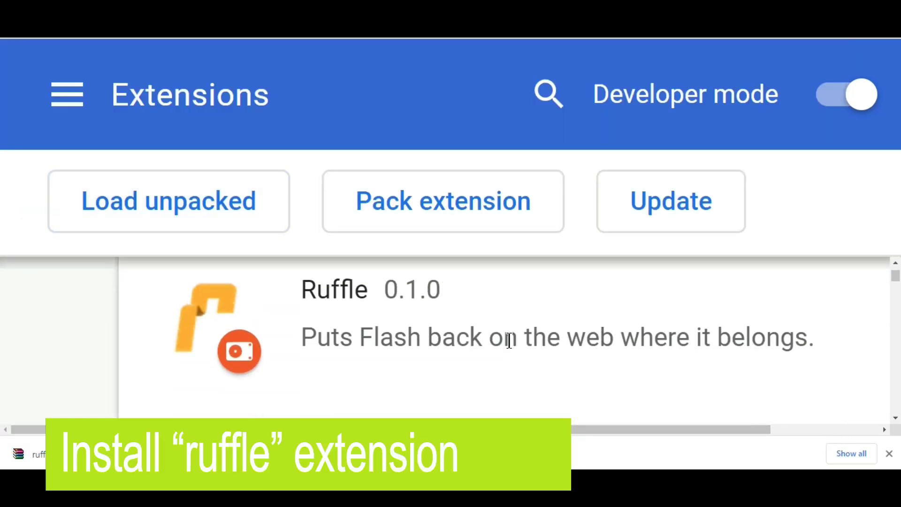
pyautogui.keyDown('ctrl'); pyautogui.scroll(2, 507, 338); pyautogui.keyUp('ctrl')
pyautogui.keyDown('ctrl'); pyautogui.scroll(-3, 507, 339); pyautogui.keyUp('ctrl')
pyautogui.keyDown('ctrl'); pyautogui.scroll(-3, 506, 339); pyautogui.keyUp('ctrl')
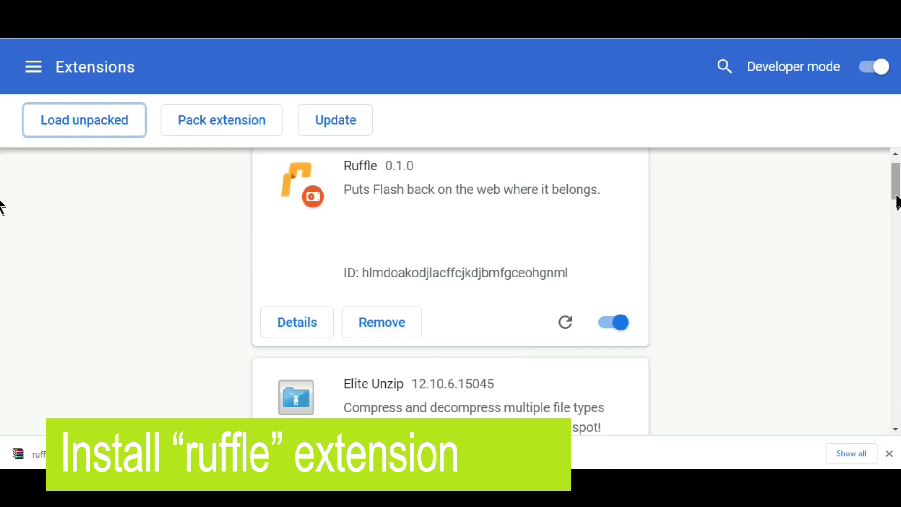
pyautogui.moveTo(895, 181); pyautogui.dragTo(892, 208)
pyautogui.scroll(3, 828, 233)
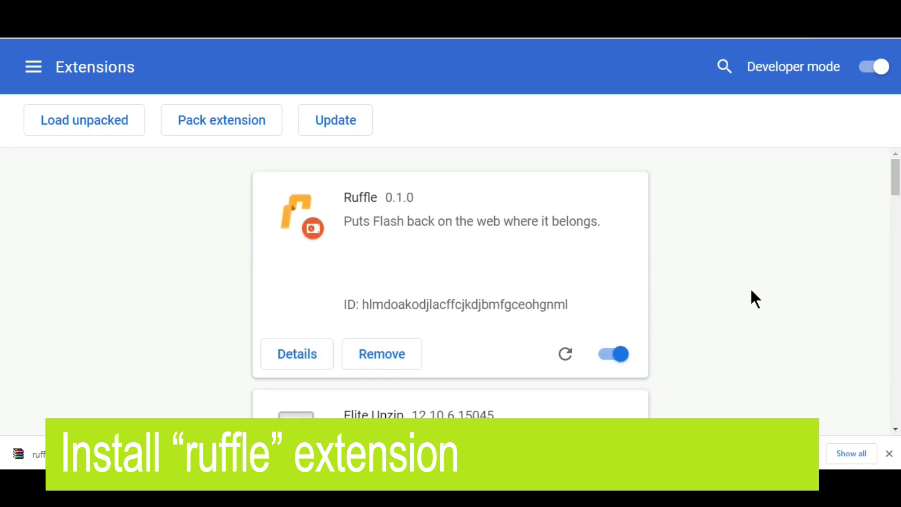
pyautogui.keyDown('ctrl'); pyautogui.scroll(-2, 751, 291); pyautogui.keyUp('ctrl')
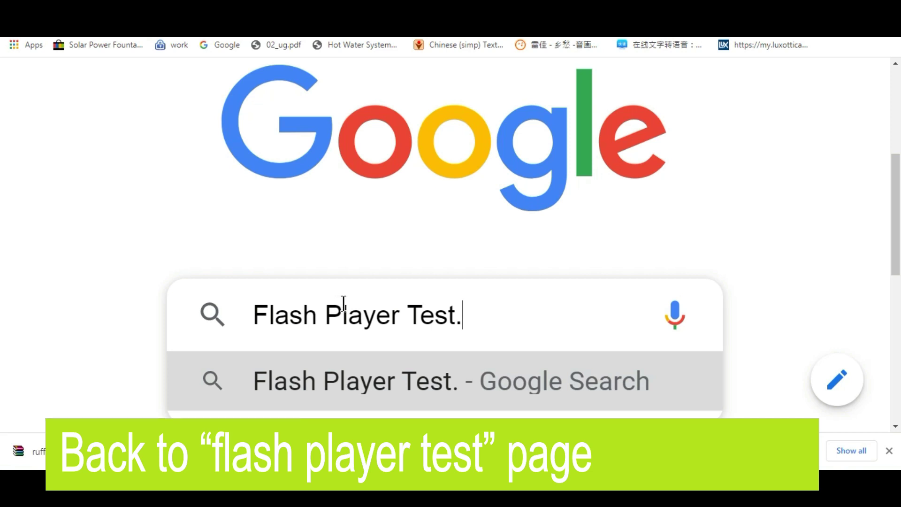
# - Search Google for 'Flash Player Test' and open the ultrasounds.com result
pyautogui.press('BackSpace')
pyautogui.press('Return')
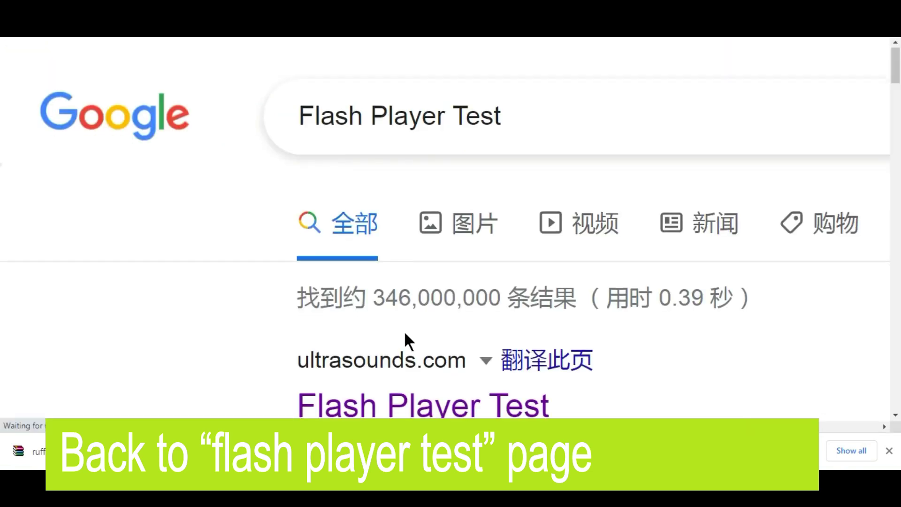
pyautogui.scroll(-2, 404, 338)
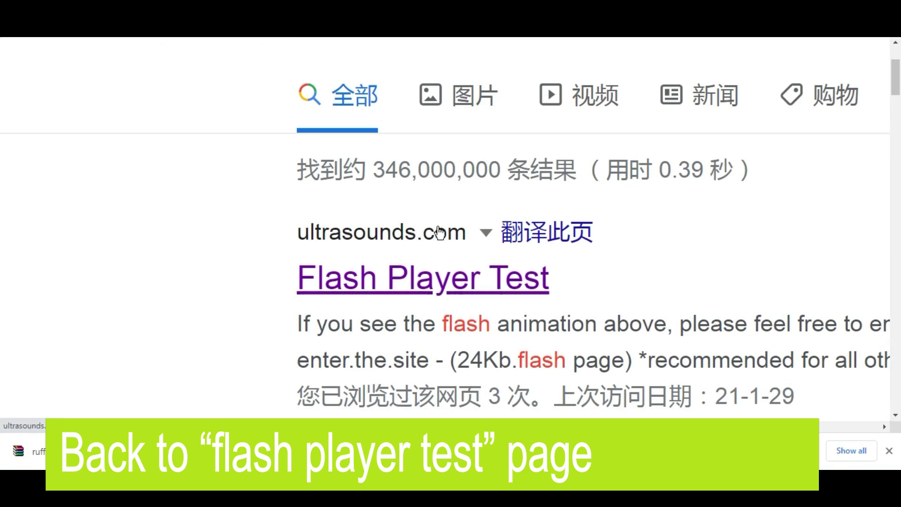
pyautogui.click(421, 287)
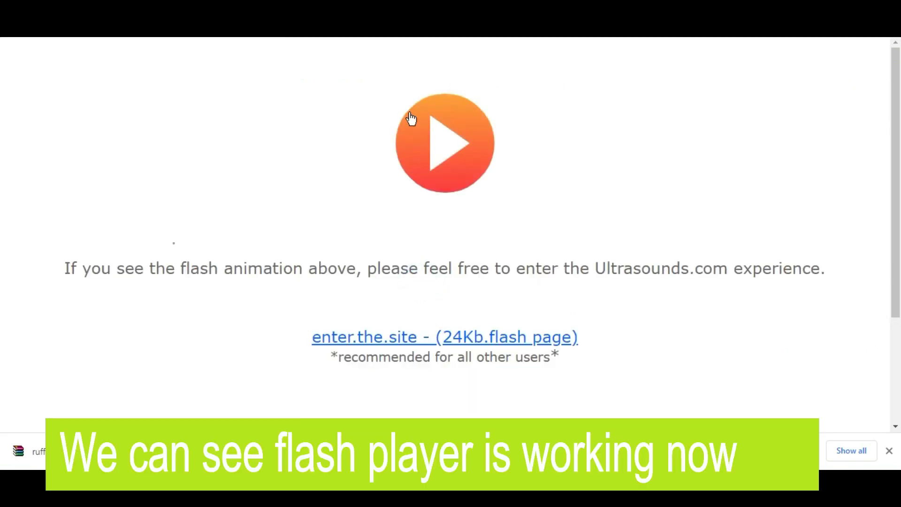
# - Start the orange Flash logo animation, enter the site, and maximize its popup window
pyautogui.click(451, 150)
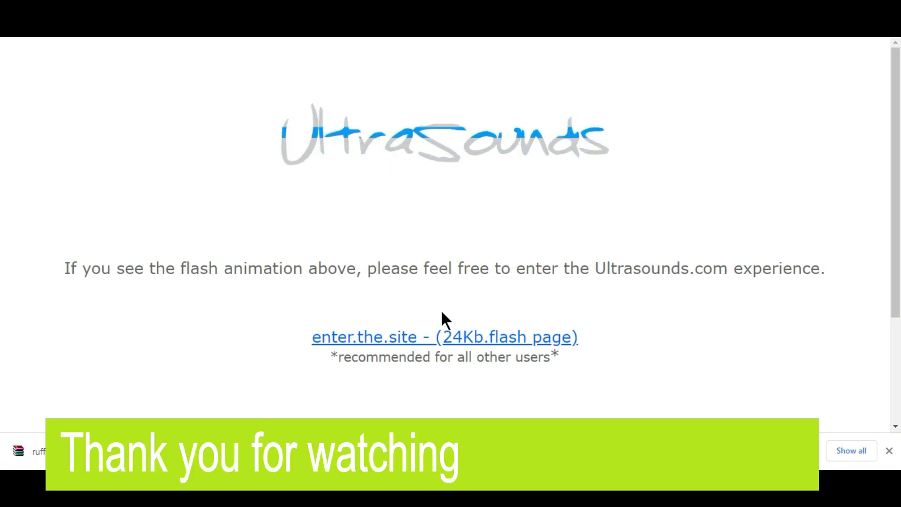
pyautogui.click(433, 337)
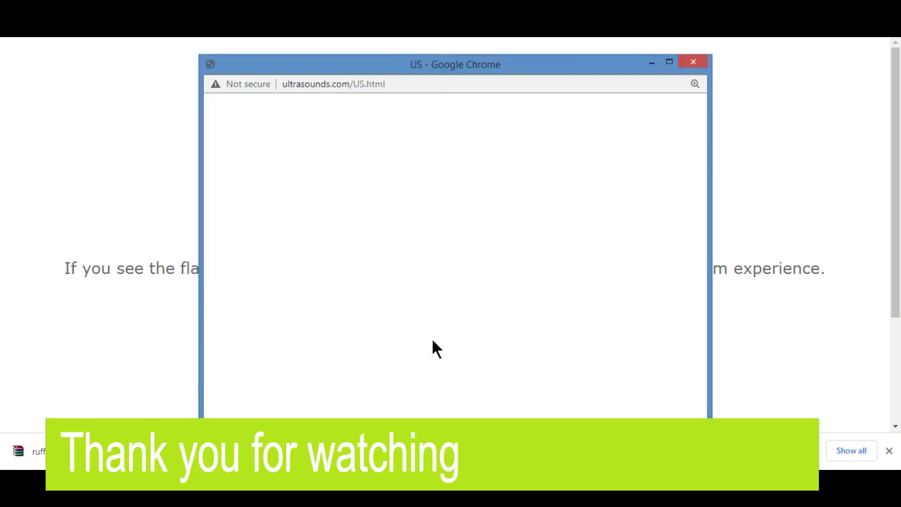
pyautogui.click(670, 62)
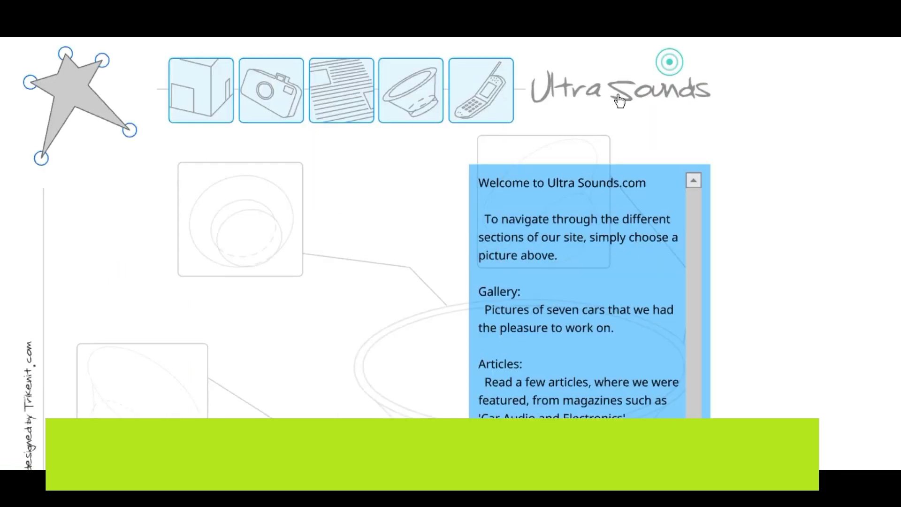